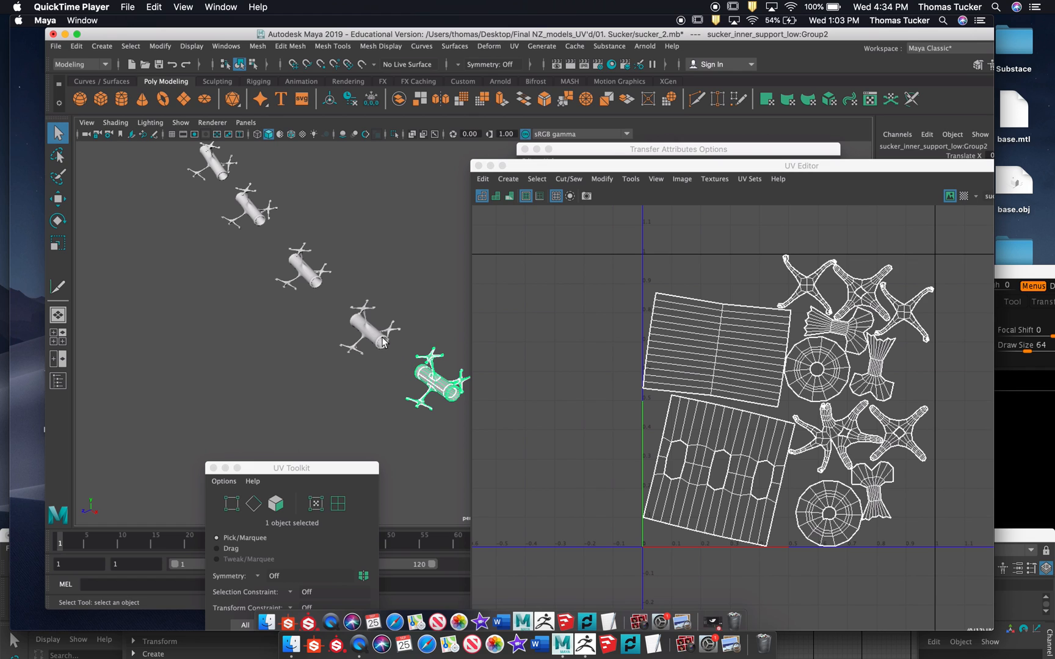
- Transfer all UV sets from the lowest inner support to the adjacent support, using Component sample space
shift+click(381, 341)
drag(650, 166, 673, 416)
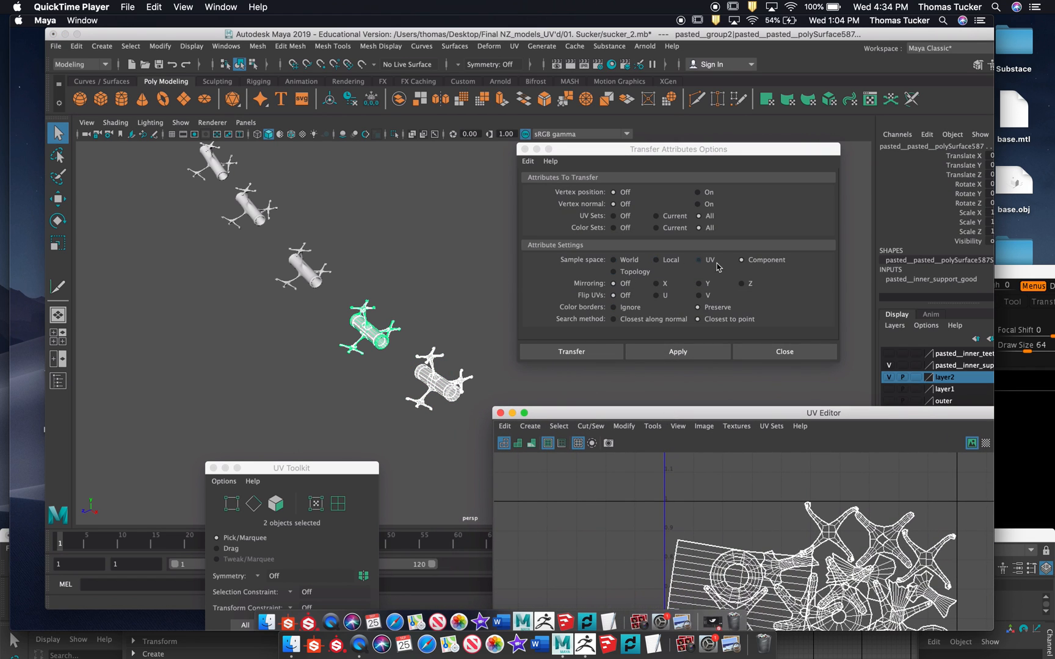
click(615, 260)
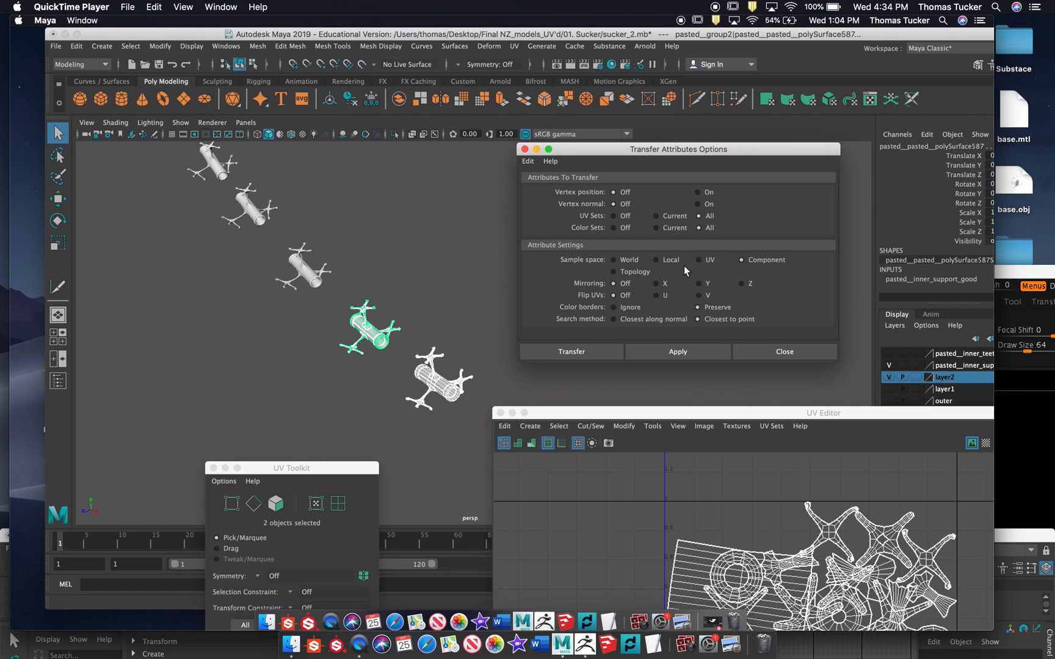
click(595, 352)
click(383, 340)
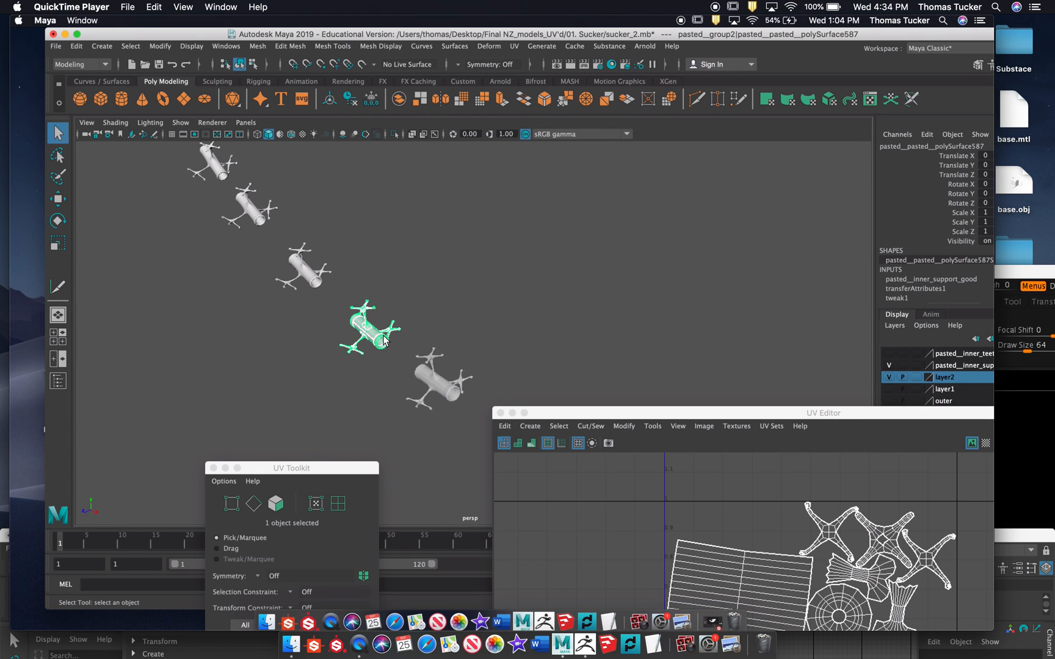
- Repeat the UV transfer from the lowest inner support to the third support up the chain
click(333, 264)
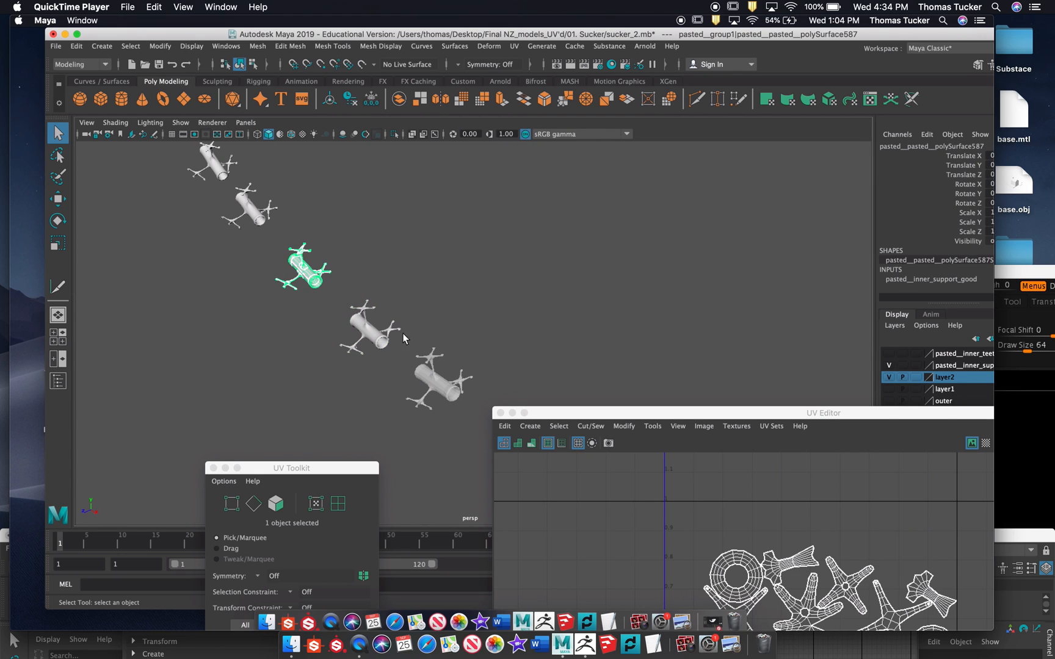
click(425, 374)
shift+click(304, 266)
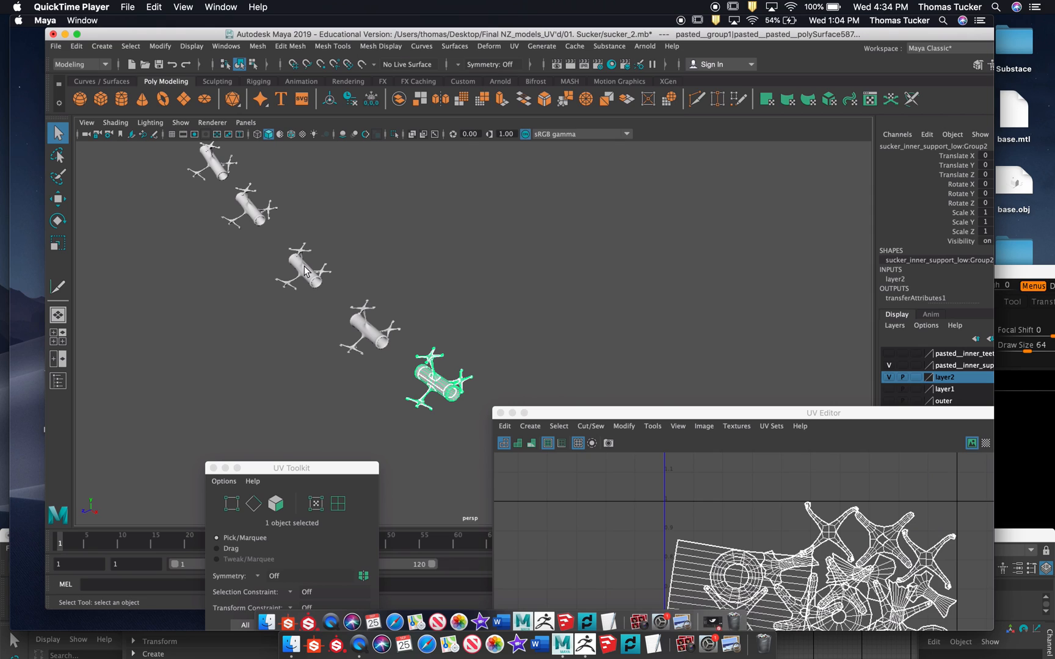
key(g)
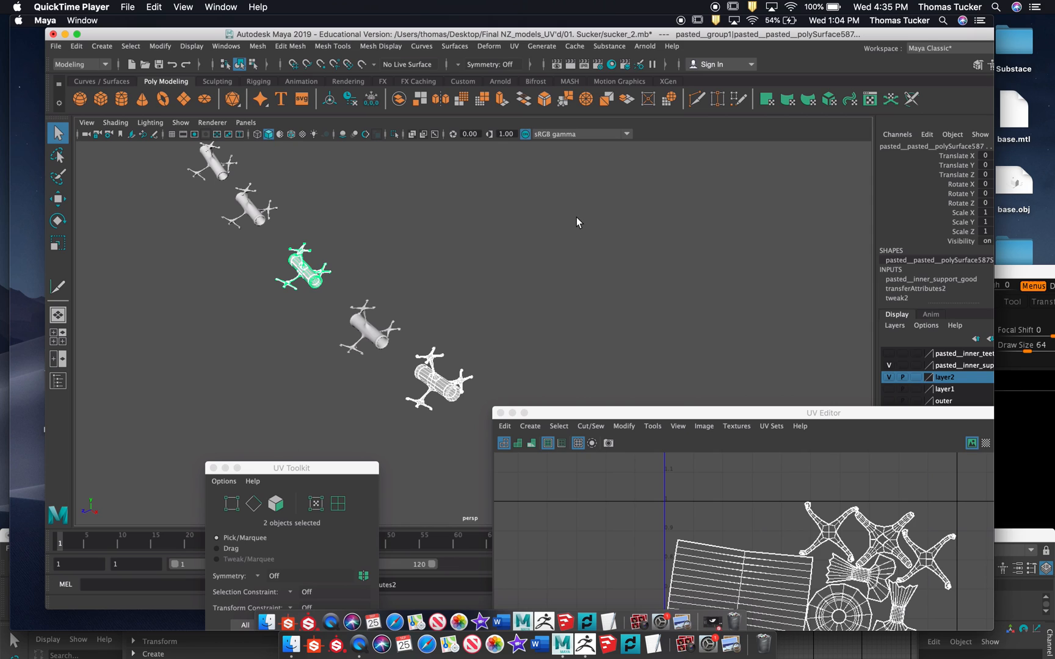
- Watch the rest of the UV_transfer.mov recording and close the movie
mouse_move(462, 377)
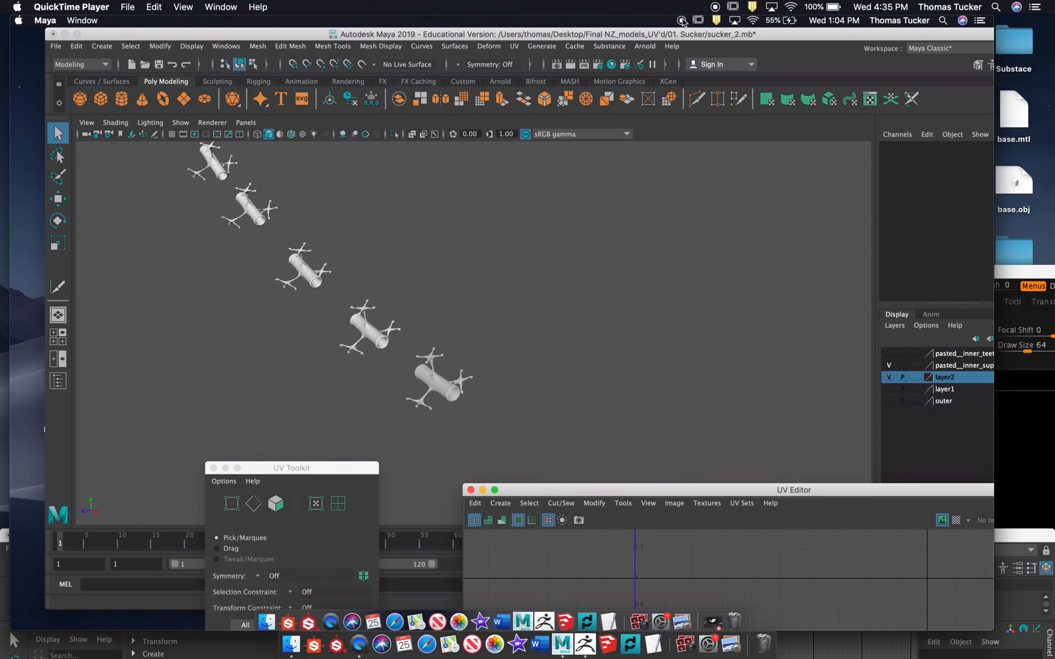
mouse_move(630, 376)
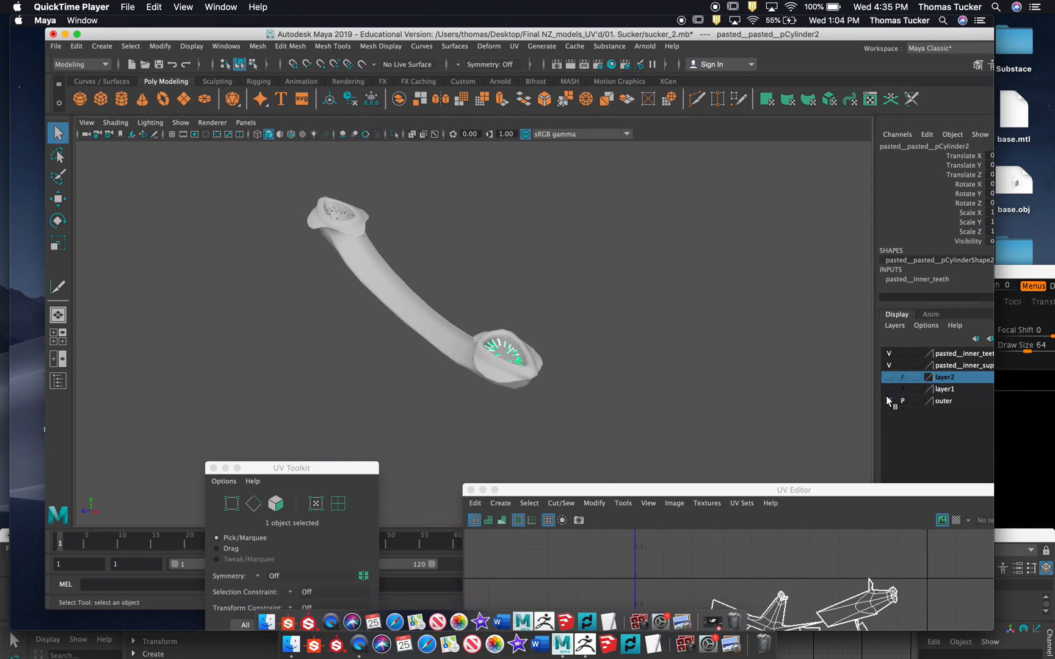
mouse_move(768, 403)
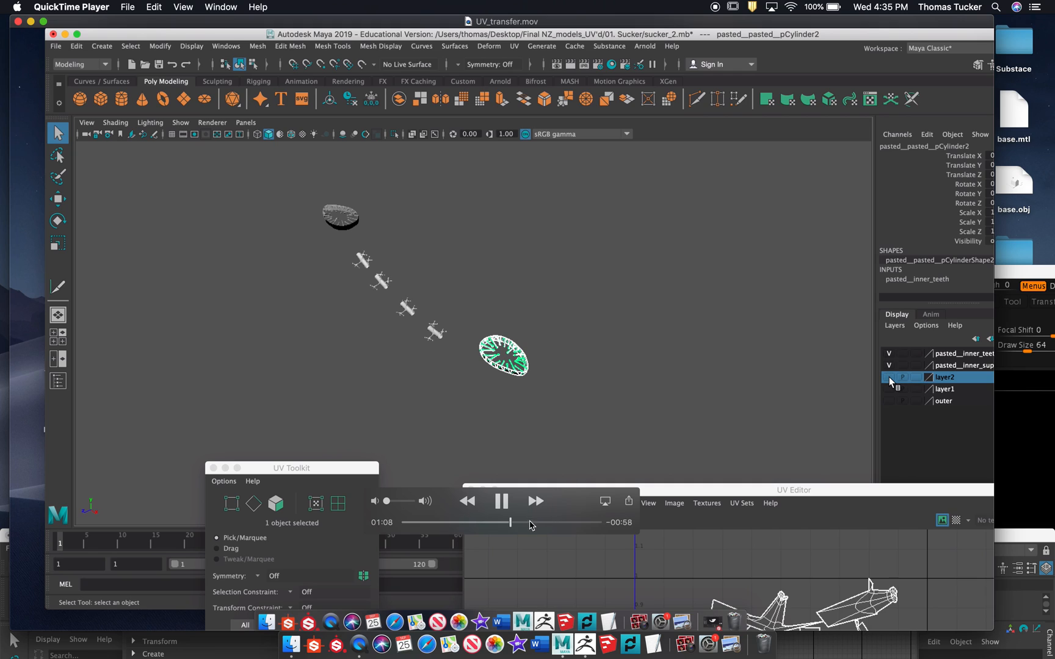
drag(530, 528, 535, 527)
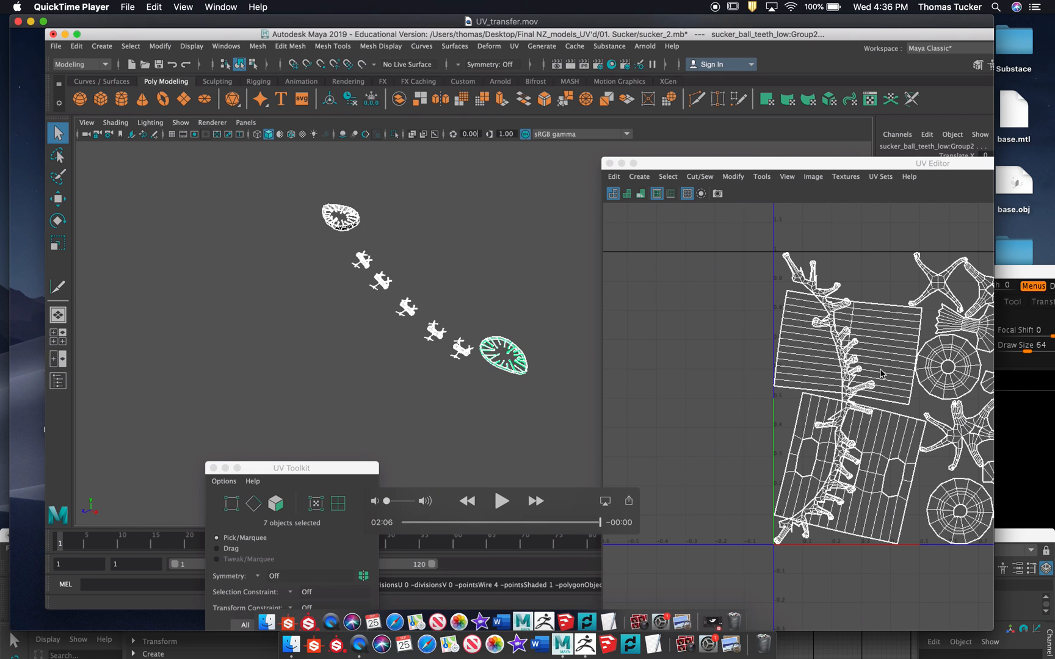
click(20, 22)
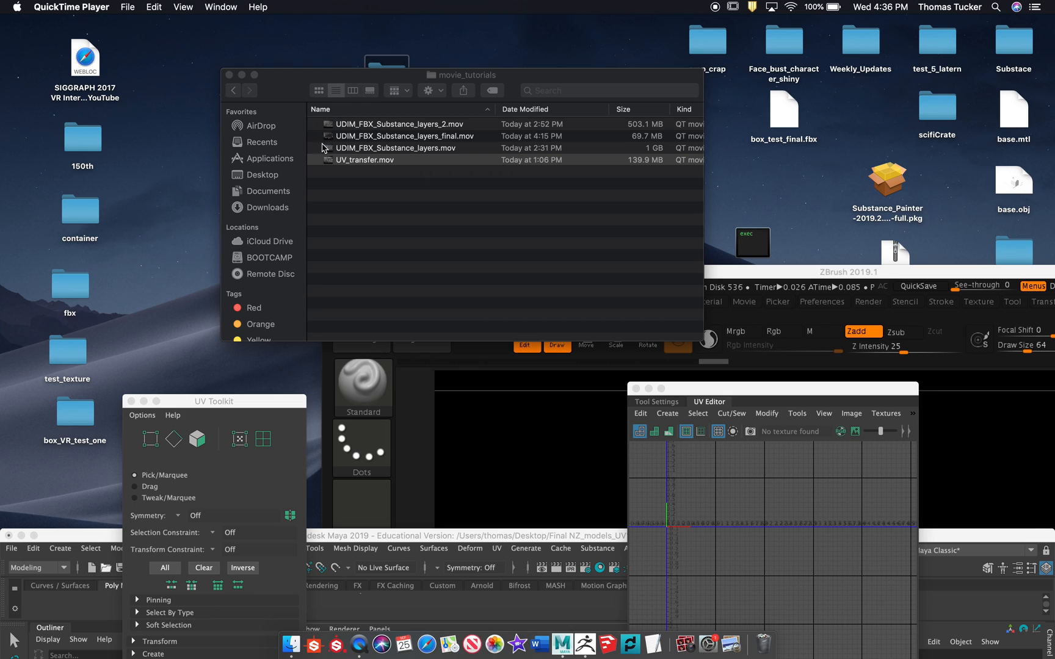
- Open UDIM_FBX_Substance_layers.mov from the movie_tutorials folder and start its playback
click(343, 157)
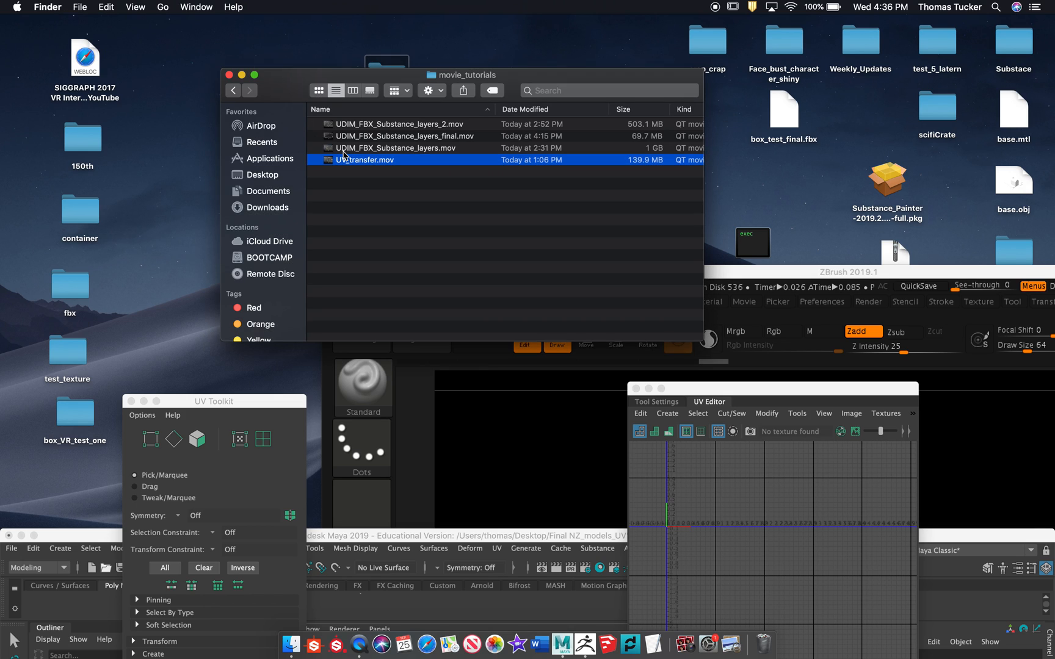
double_click(327, 148)
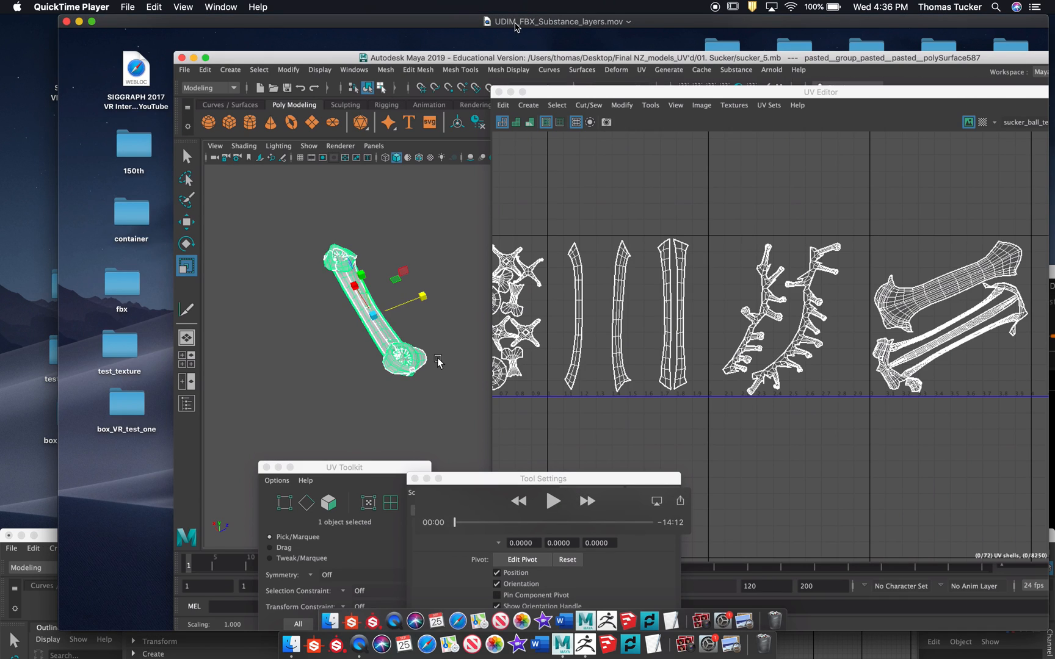
drag(515, 25, 465, 20)
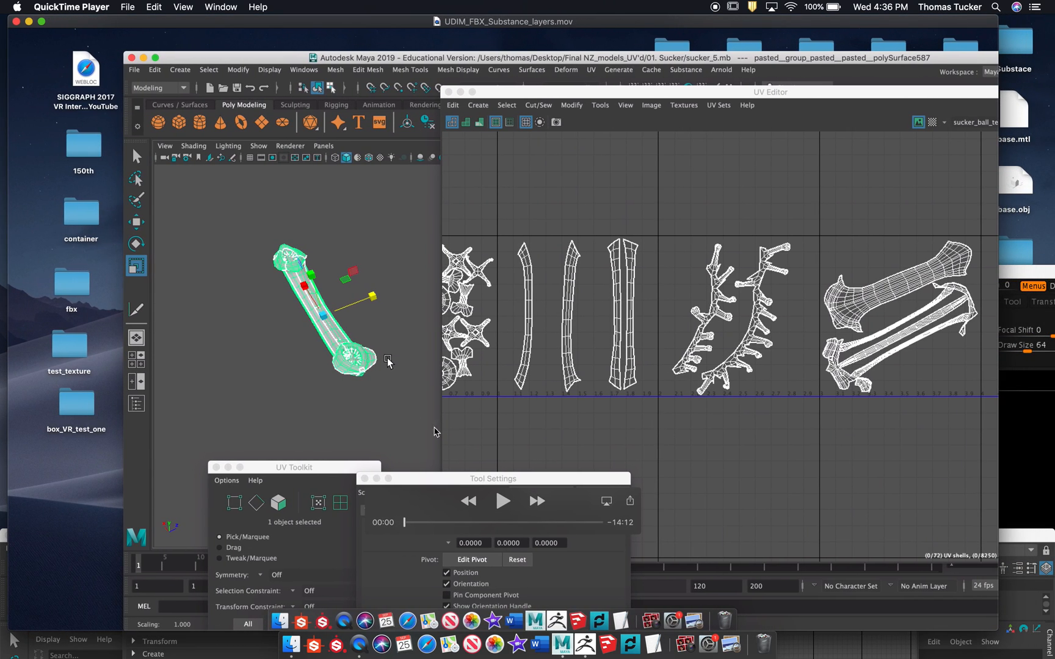
click(496, 500)
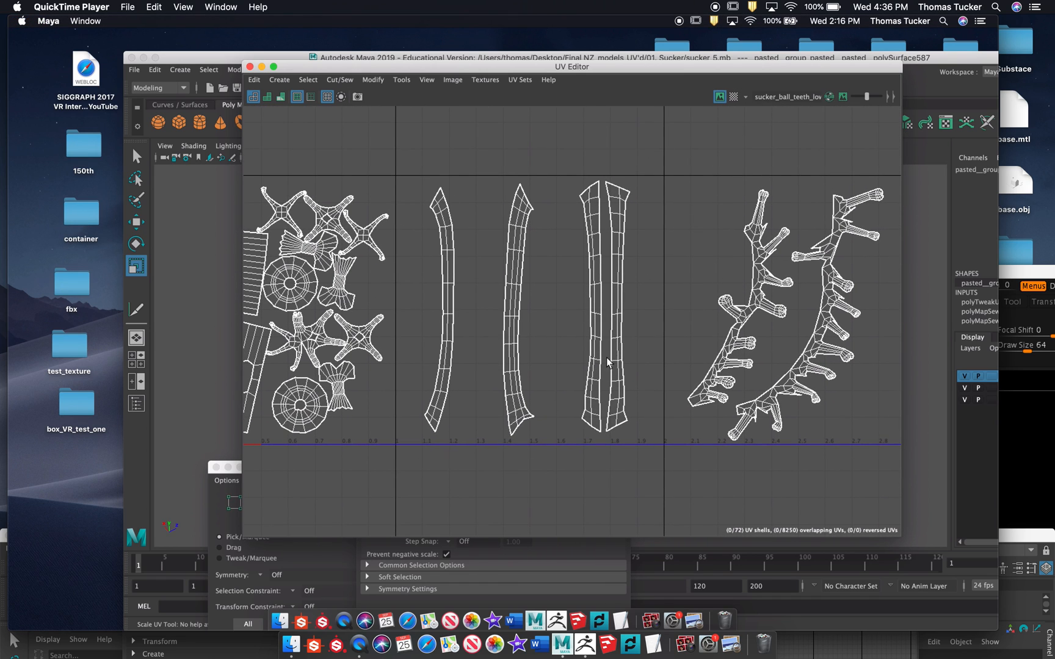
- Review the UV tiles and FBX export in the recording, skip ahead to about 10:35, and close the movie
mouse_move(694, 335)
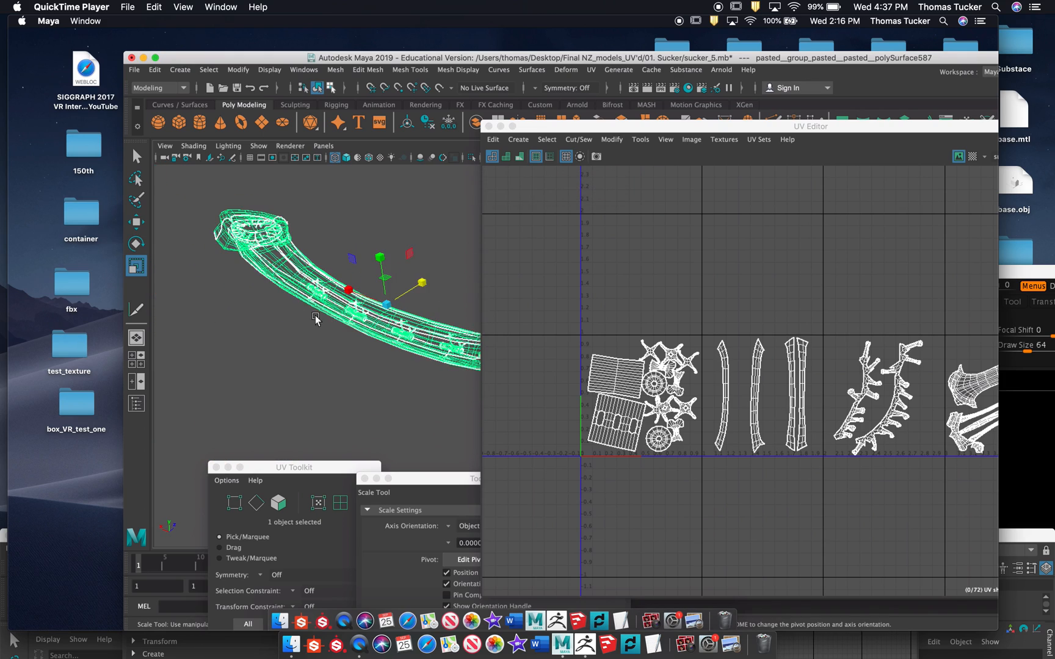
mouse_move(812, 415)
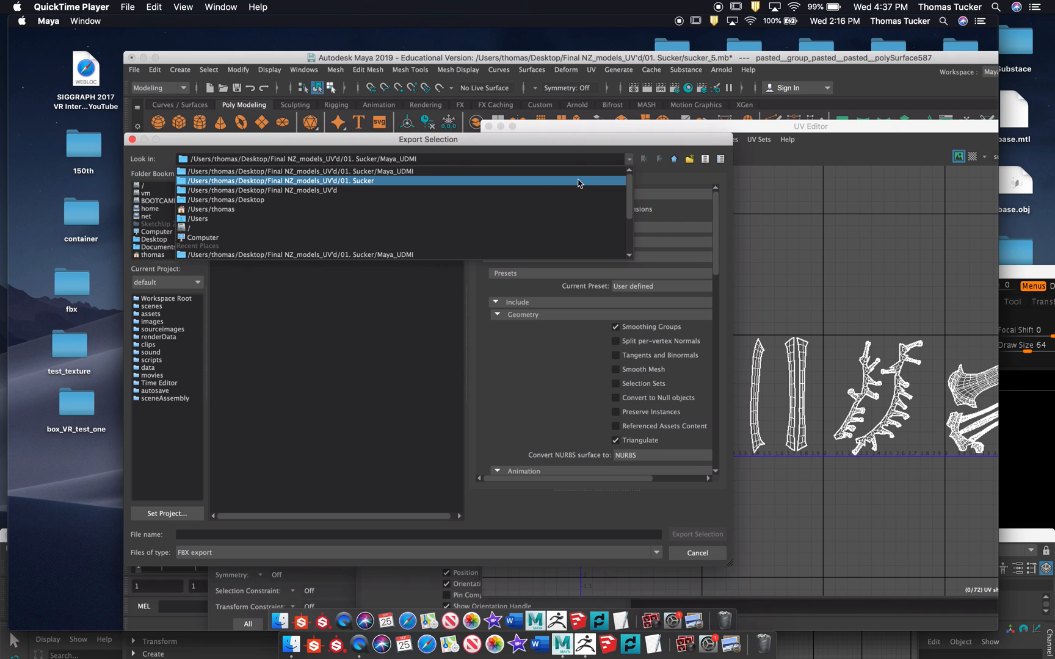
mouse_move(440, 589)
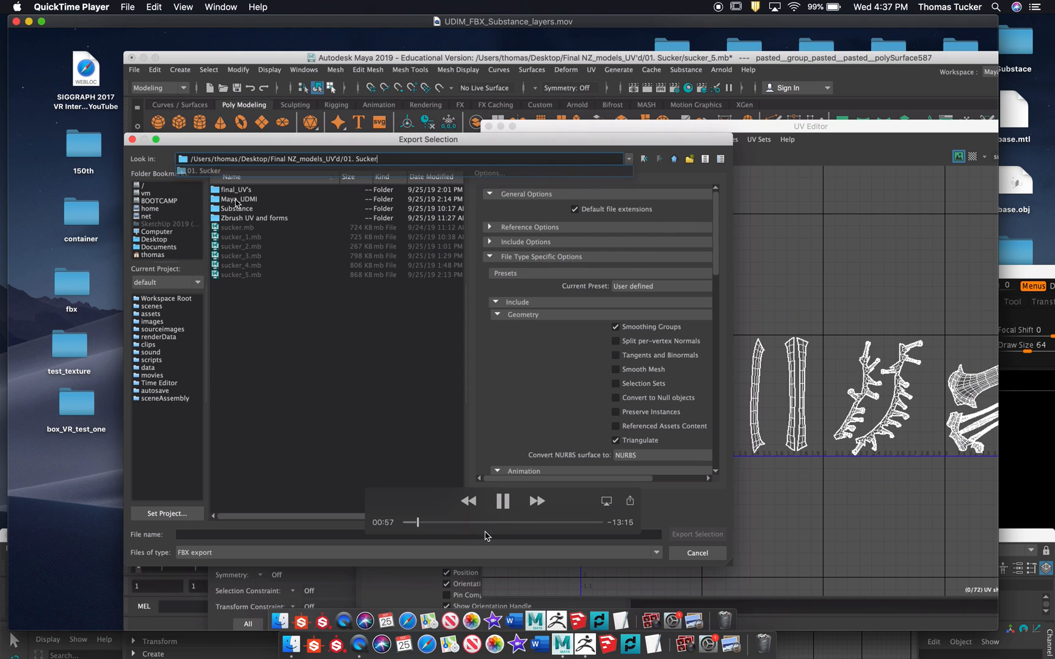
click(486, 527)
drag(486, 527, 547, 528)
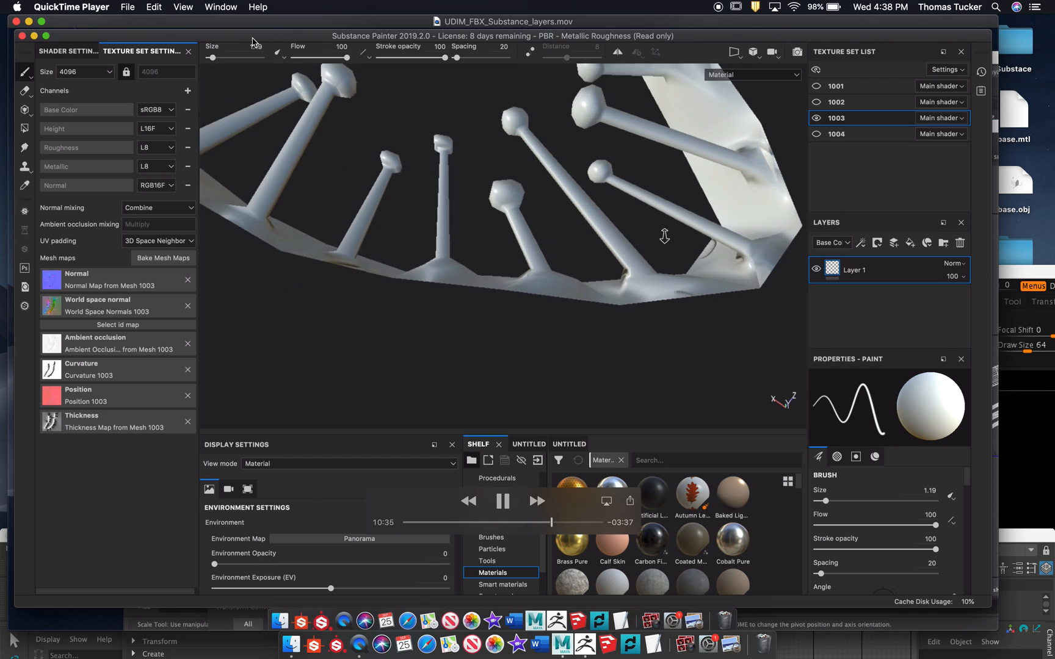
drag(254, 42, 310, 71)
key(super+w)
- Play UDIM_FBX_Substance_layers_final.mov, skipping ahead partway to the ZBrush section, and close it at the end
double_click(328, 137)
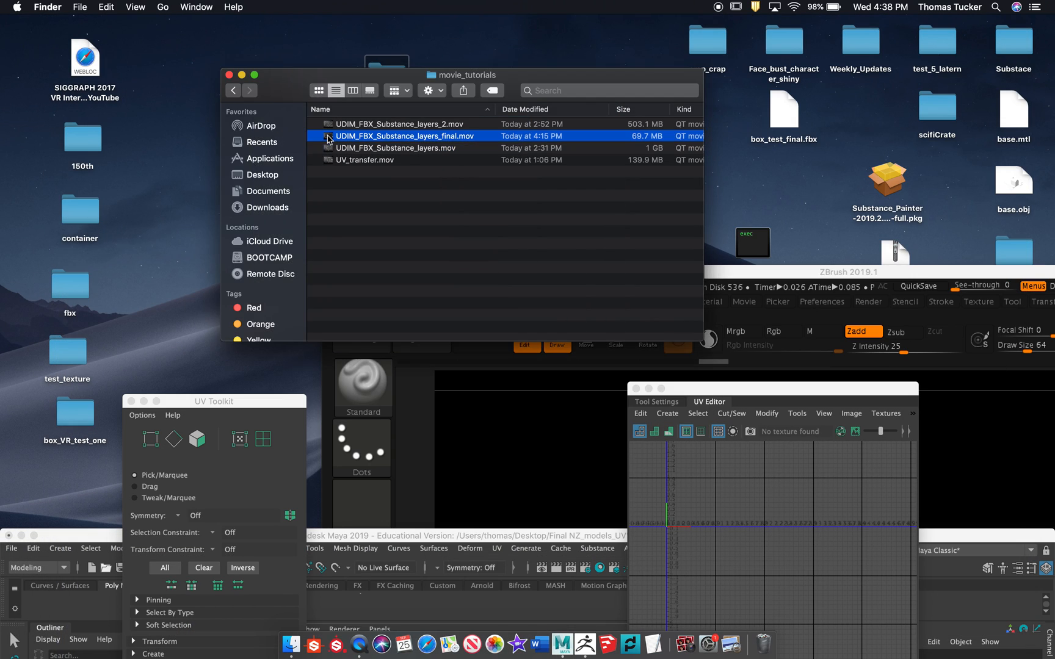
drag(450, 25, 414, 21)
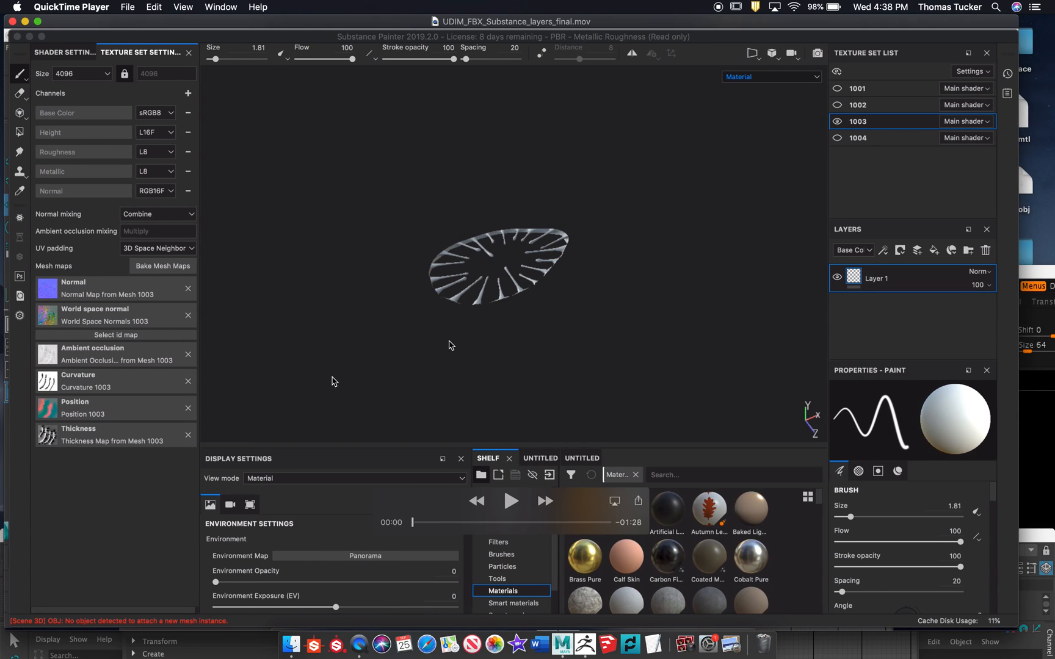
click(511, 501)
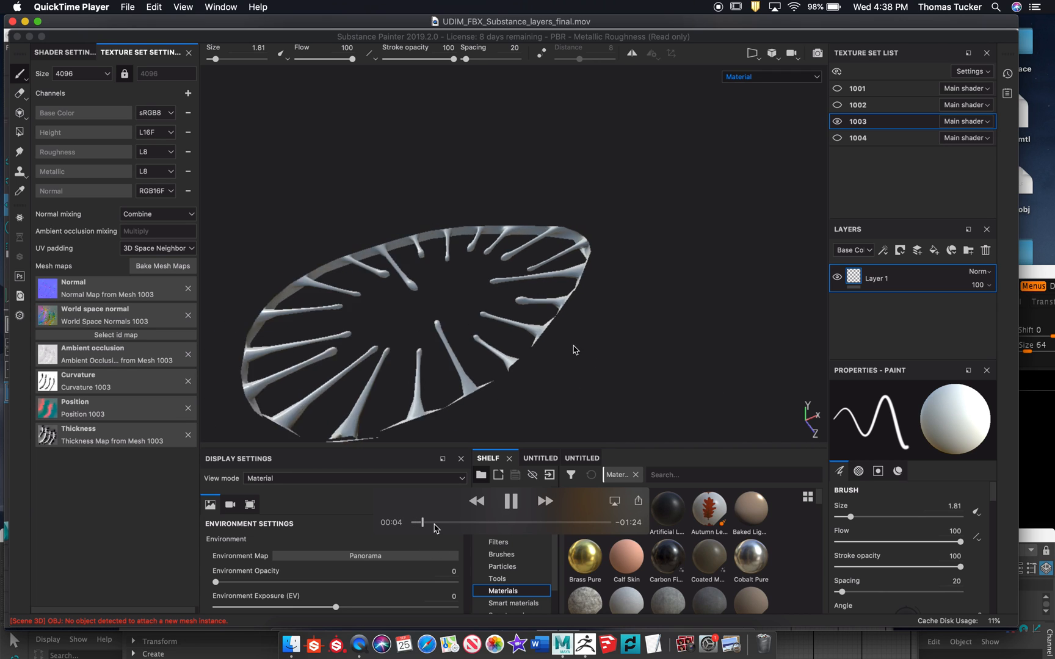
drag(436, 525, 481, 523)
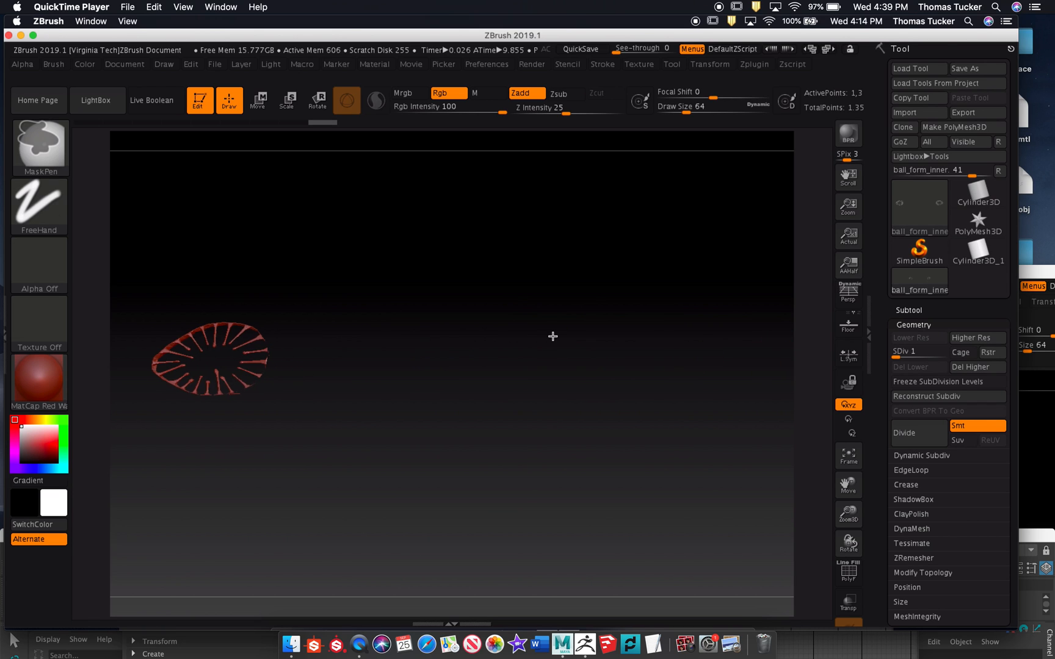
mouse_move(330, 403)
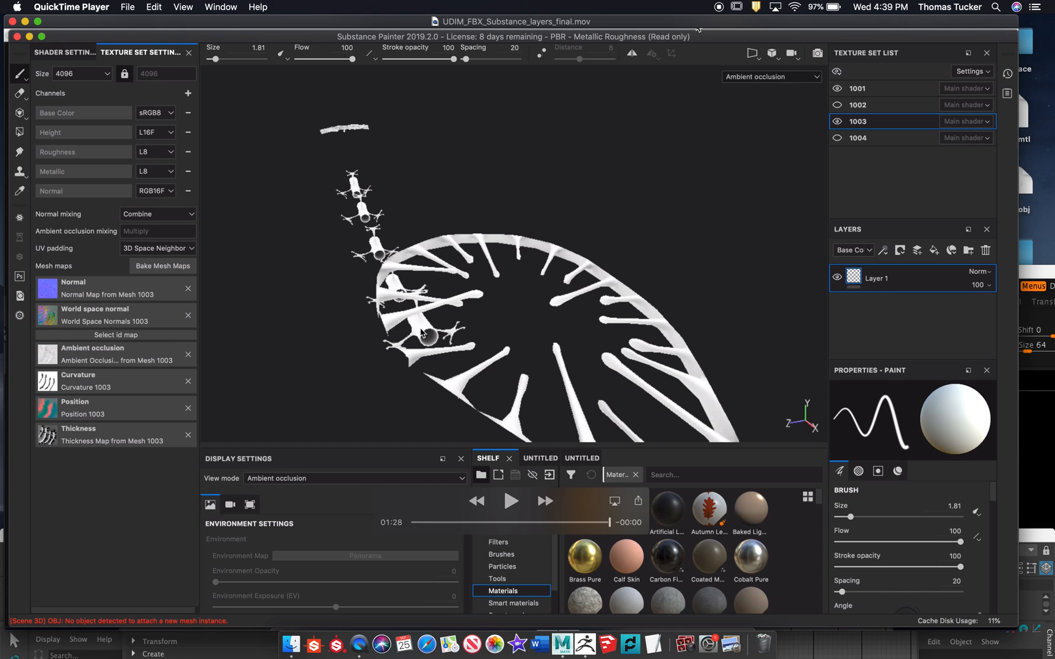
click(13, 22)
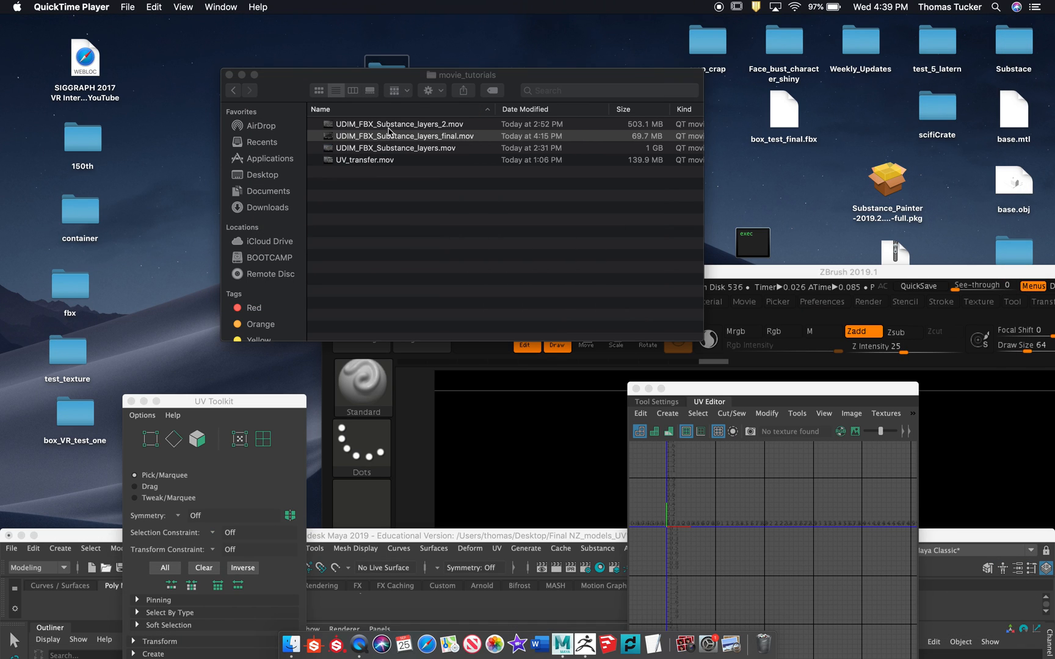
- Open and play UDIM_FBX_Substance_layers_2.mov, skipping ahead to about 2:05, where the inner supports are isolated for UV layout
double_click(391, 125)
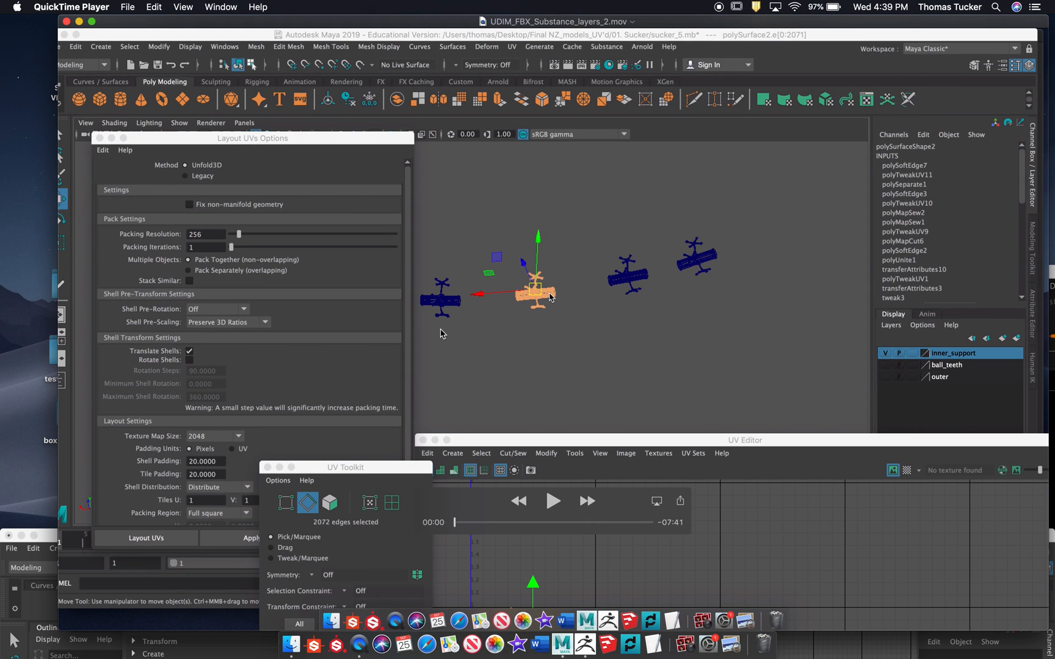
click(551, 501)
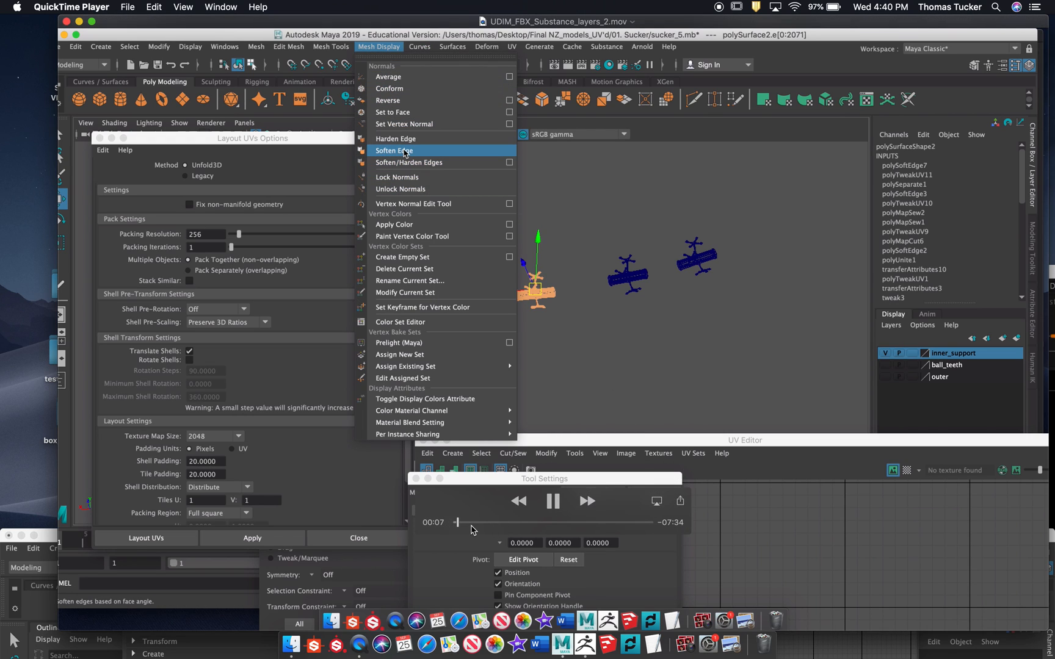
drag(466, 526, 508, 526)
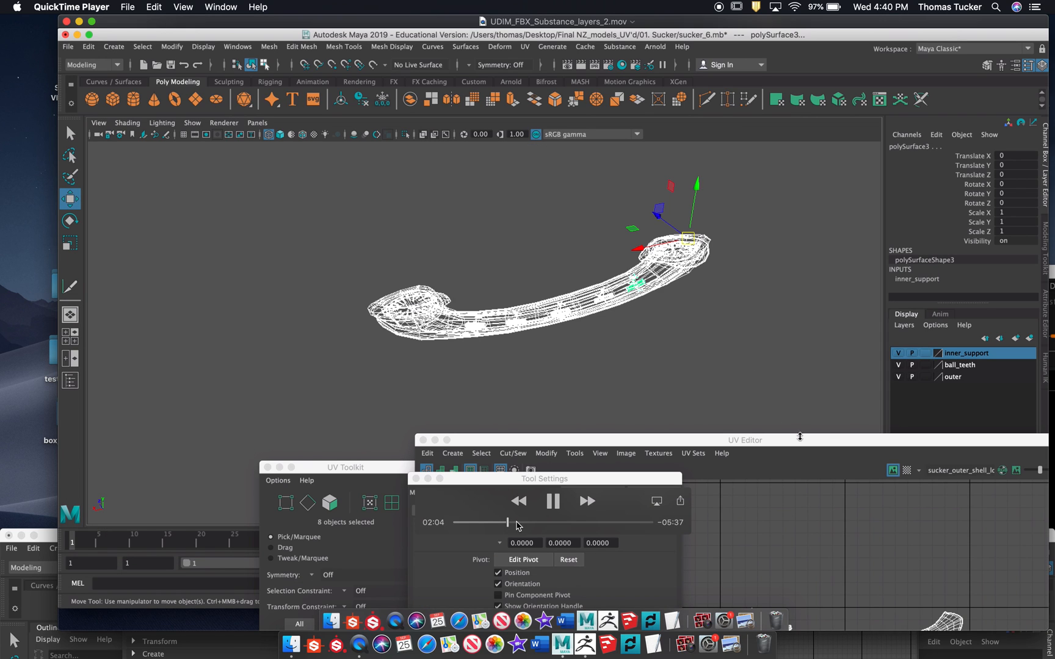
click(513, 523)
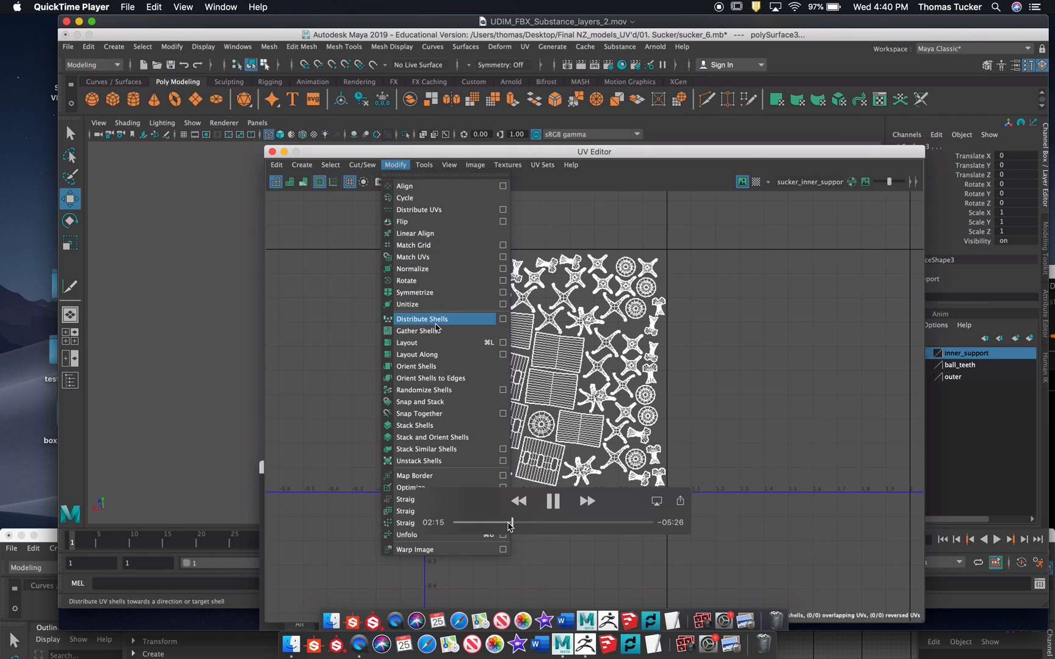
drag(512, 522, 508, 522)
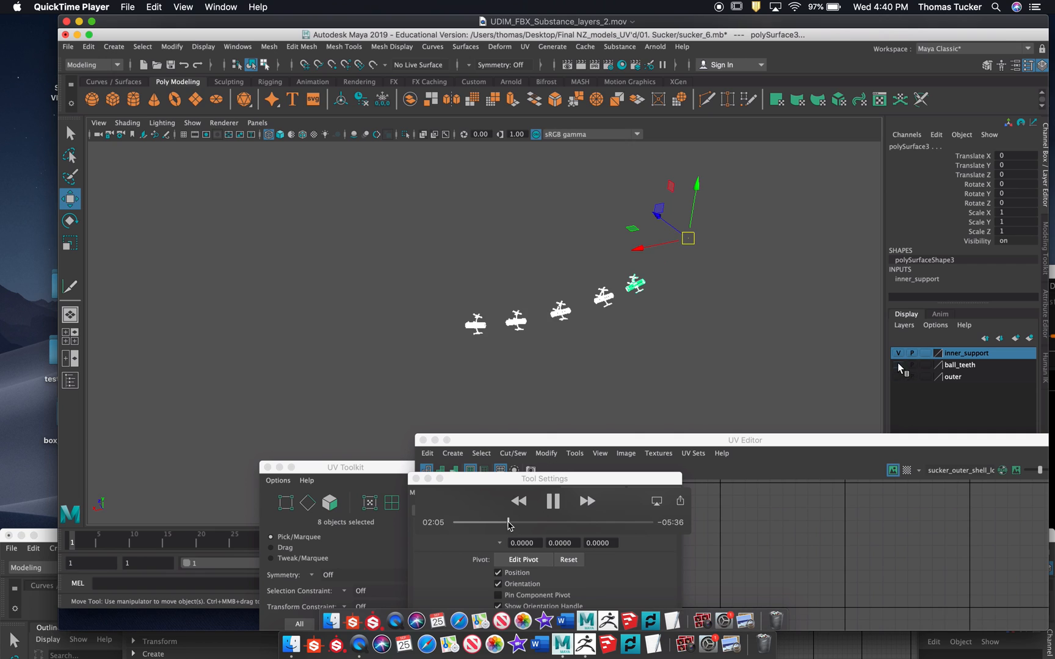
click(512, 523)
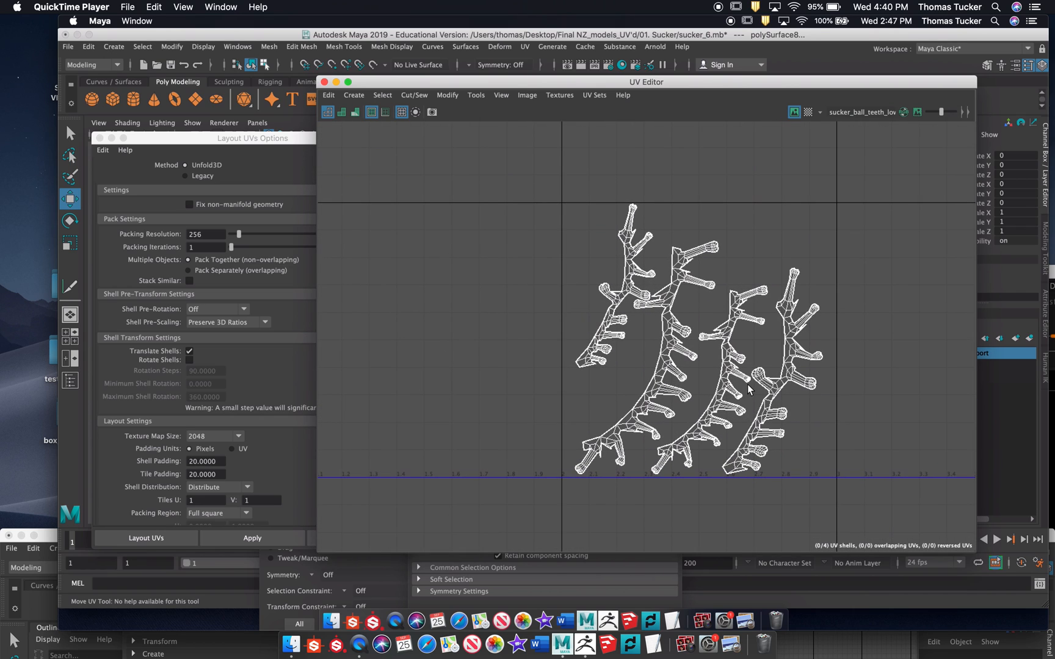
- Export the combined sucker mesh as Sucker_UDMI_2.fbx into the Maya_UDMI folder and dismiss the export warnings
mouse_move(810, 594)
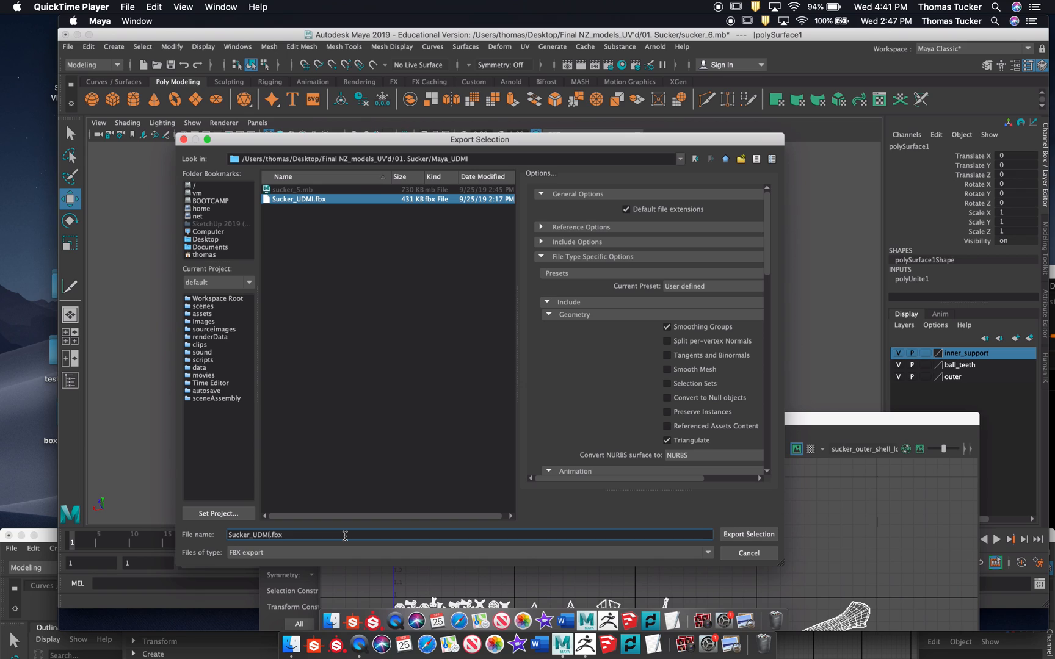
text(_12)
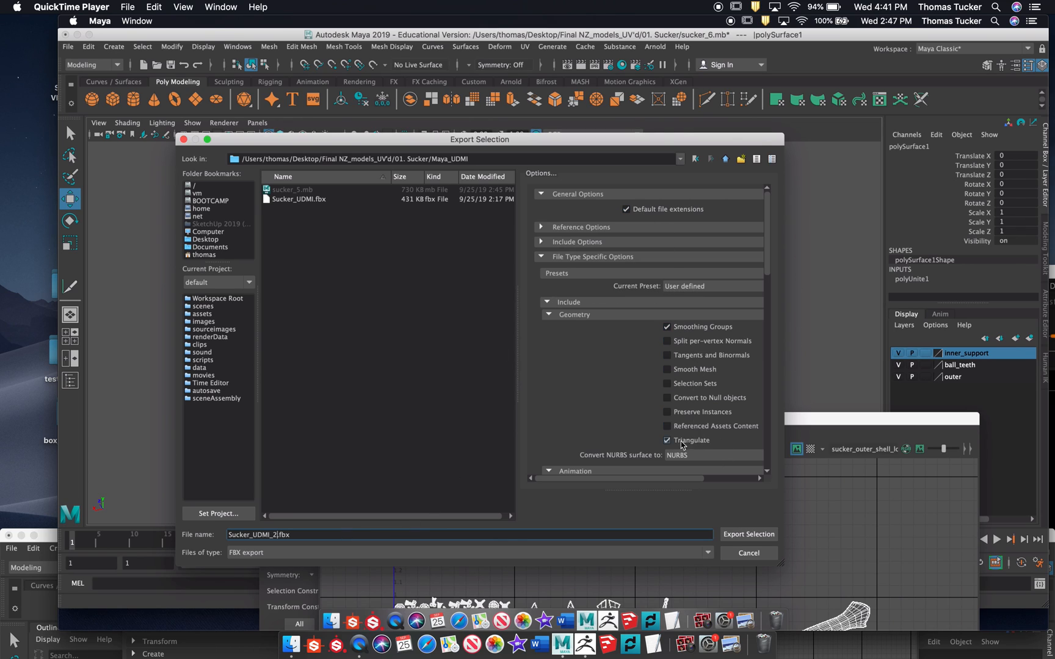
click(749, 537)
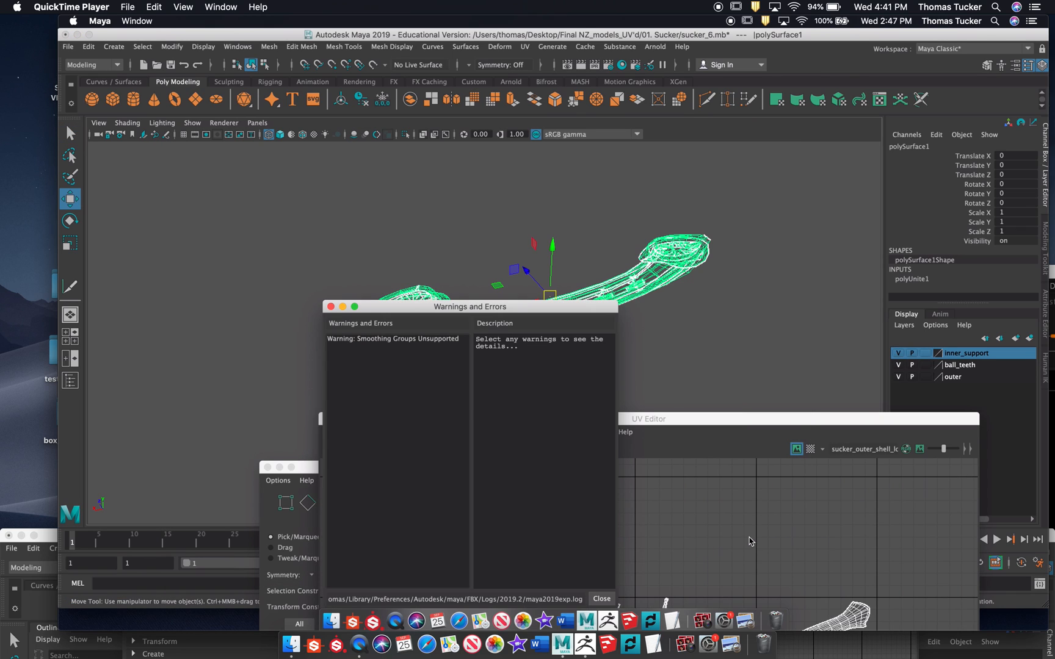
click(602, 598)
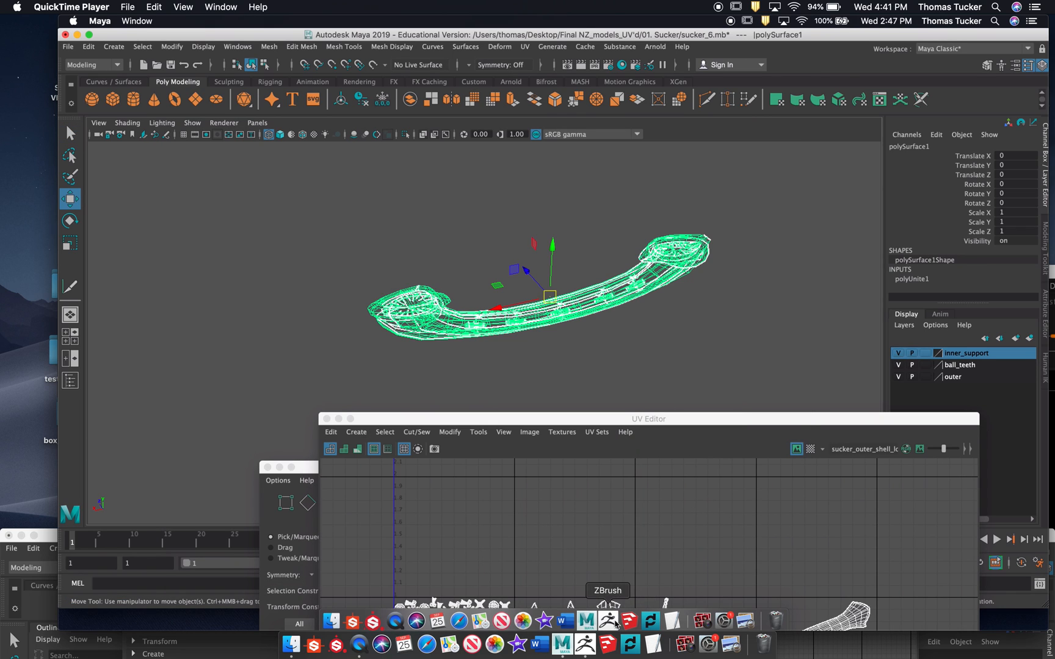
- Review the Substance Painter section of the movie, skipping ahead to about 3:53 and past the mesh map baking wait, and close it
mouse_move(635, 580)
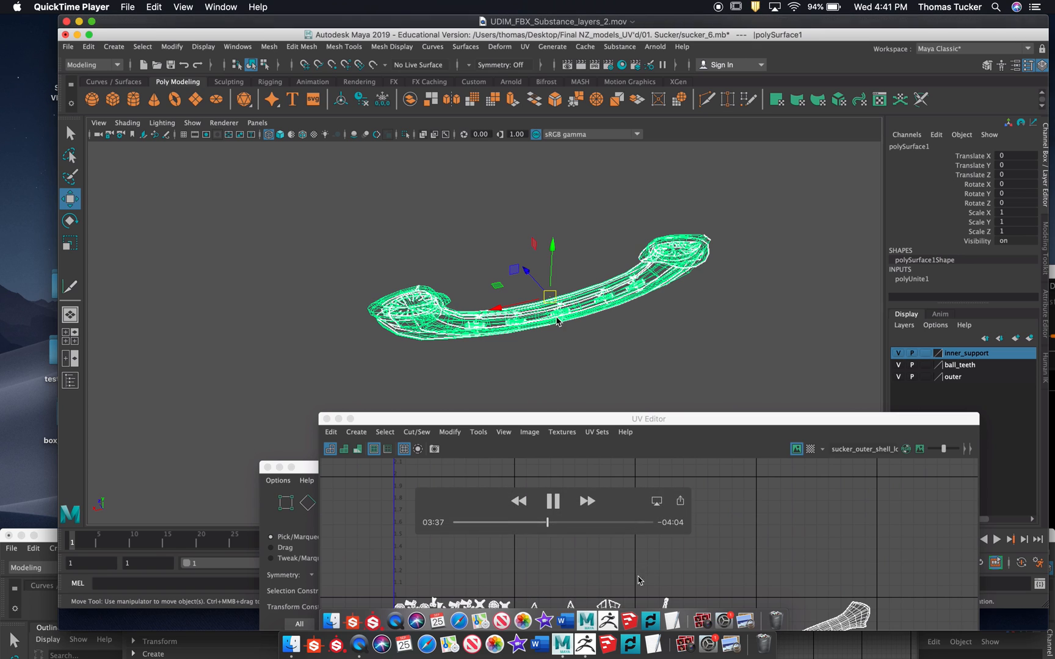
click(554, 523)
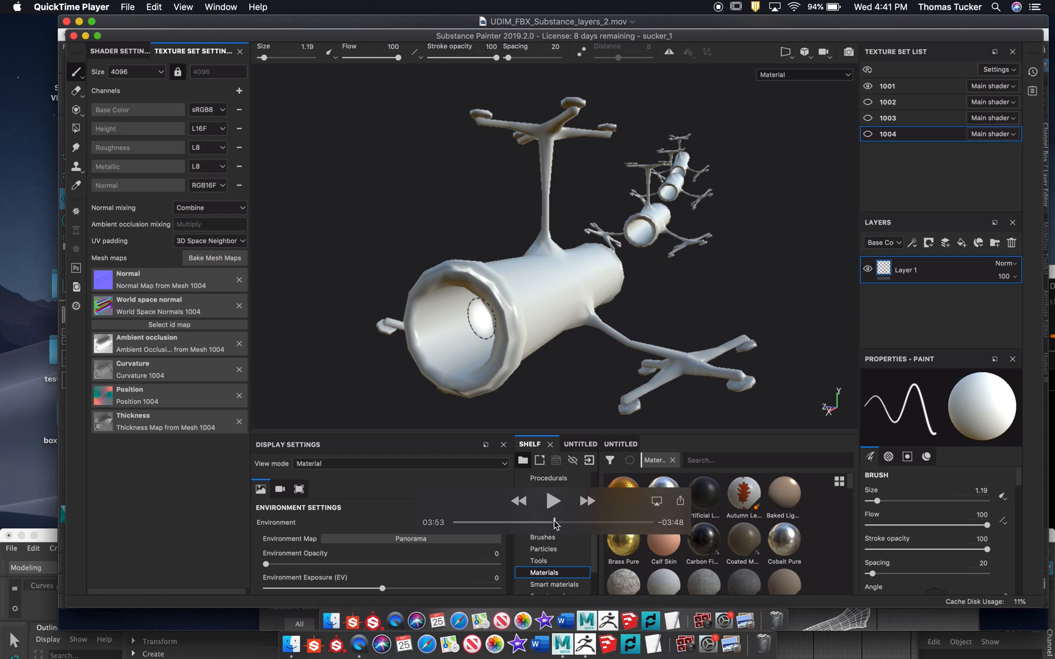
drag(555, 521, 556, 523)
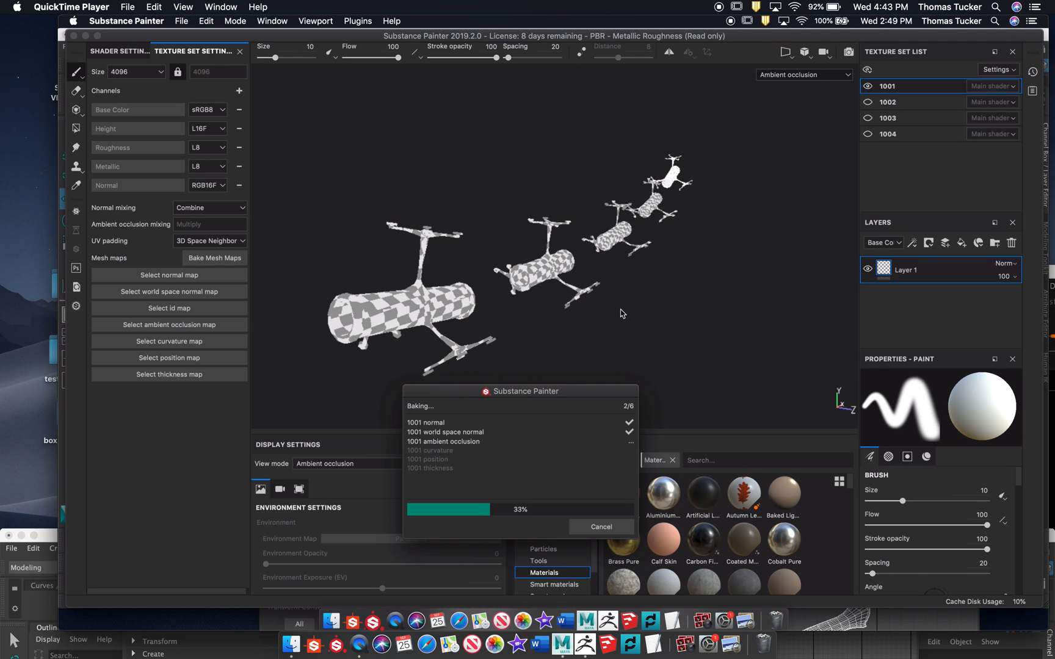
mouse_move(510, 375)
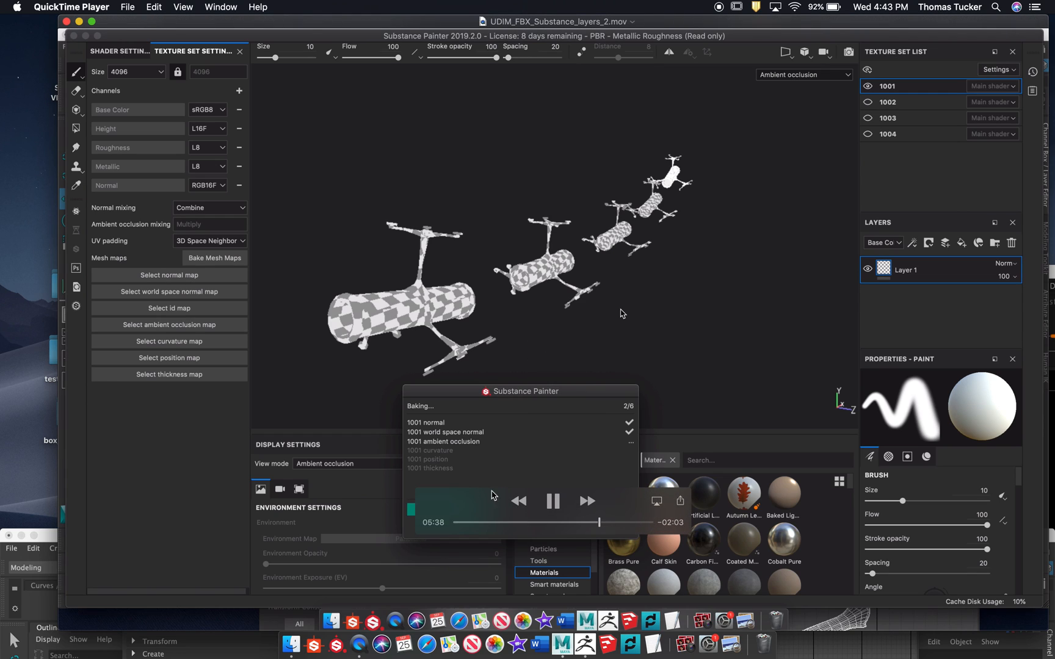
drag(601, 525, 613, 525)
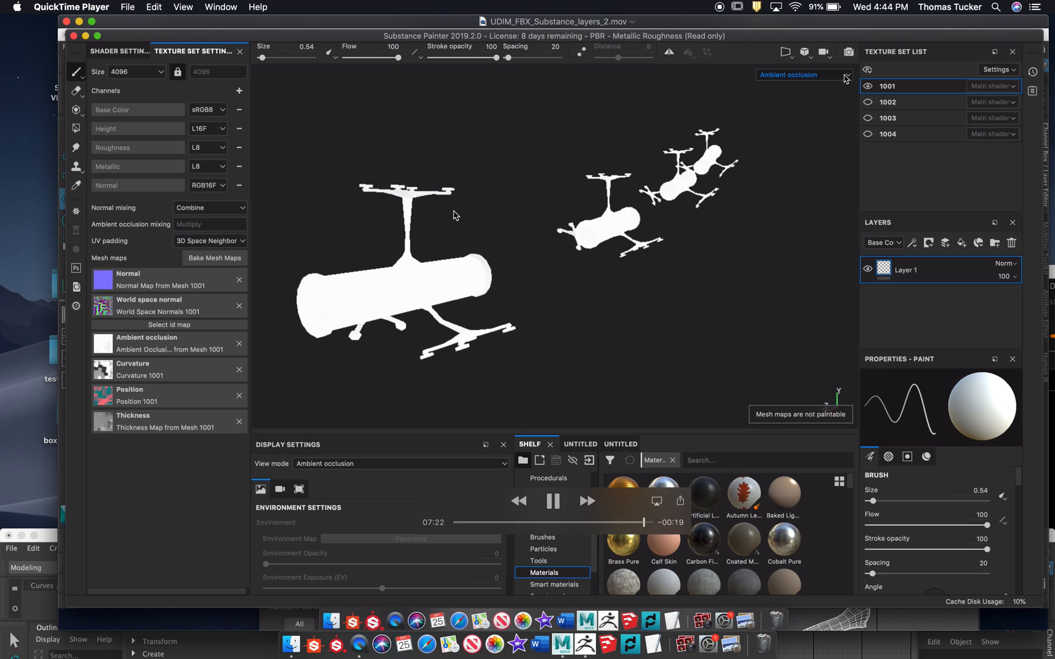
click(66, 22)
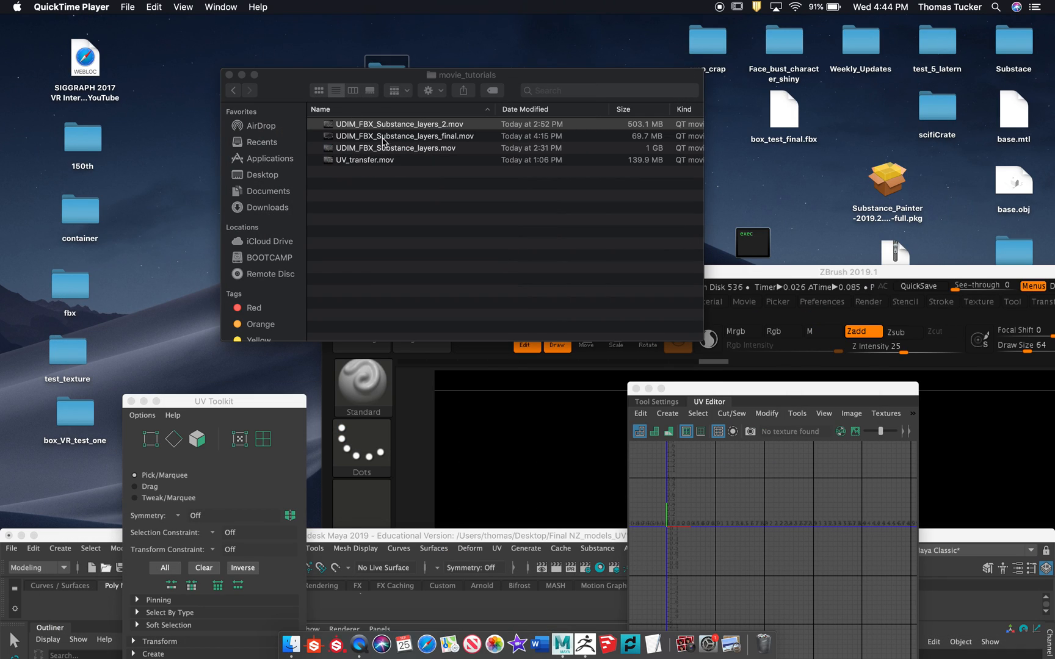
- Open and play UDIM_FBX_Substance_layers_final.mov from the movie_tutorials folder, and skip the last seconds to its end at 1:28
double_click(390, 137)
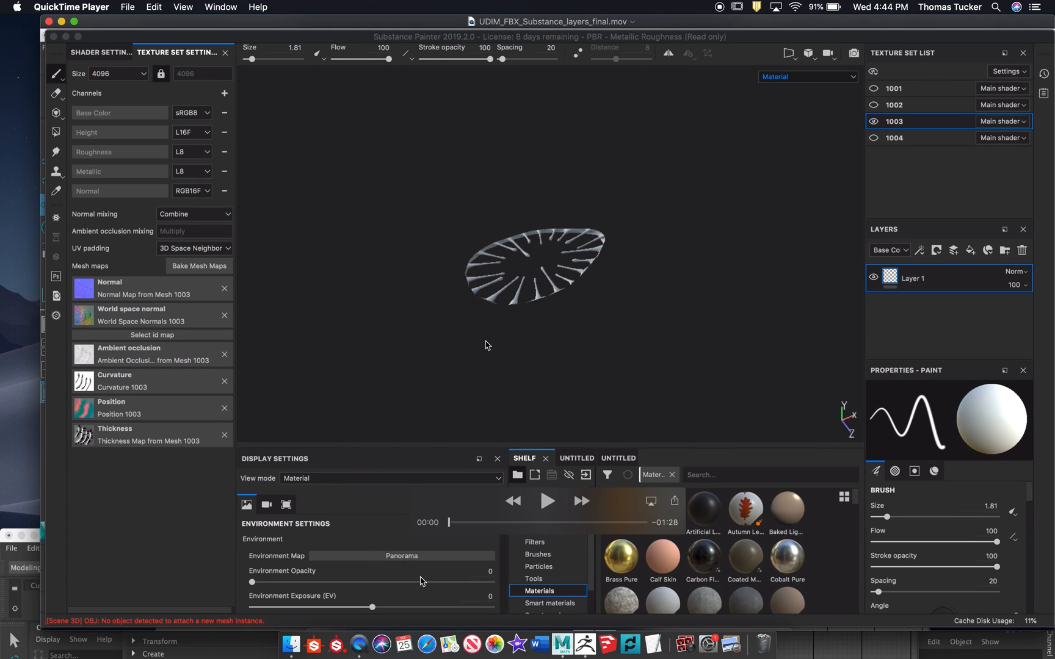
click(548, 504)
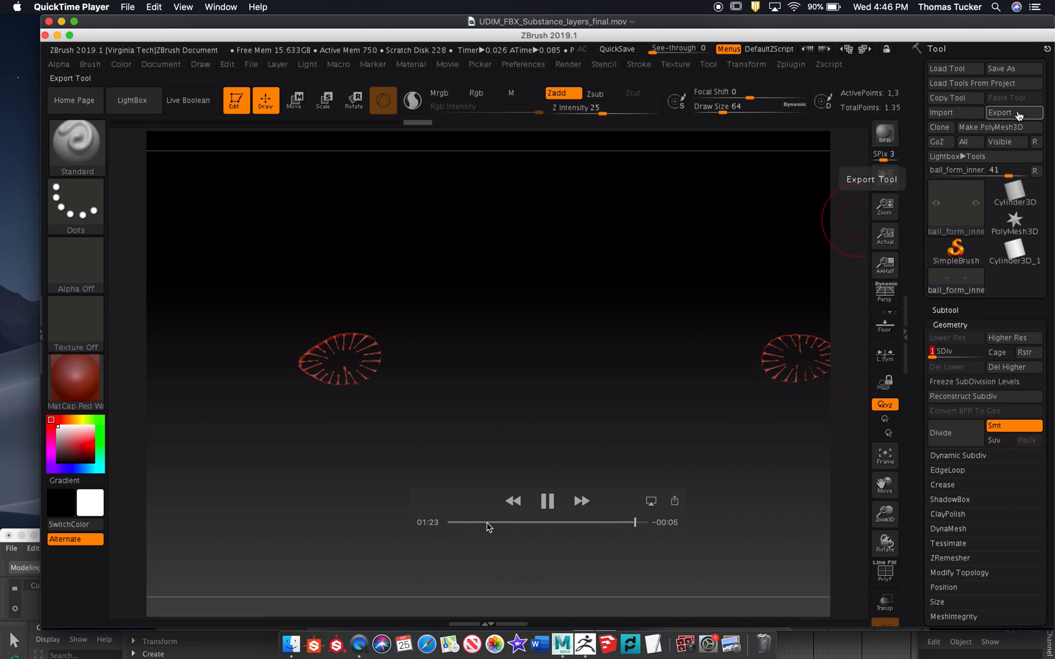
mouse_move(487, 524)
mouse_down()
mouse_move(459, 523)
mouse_move(647, 535)
mouse_up()
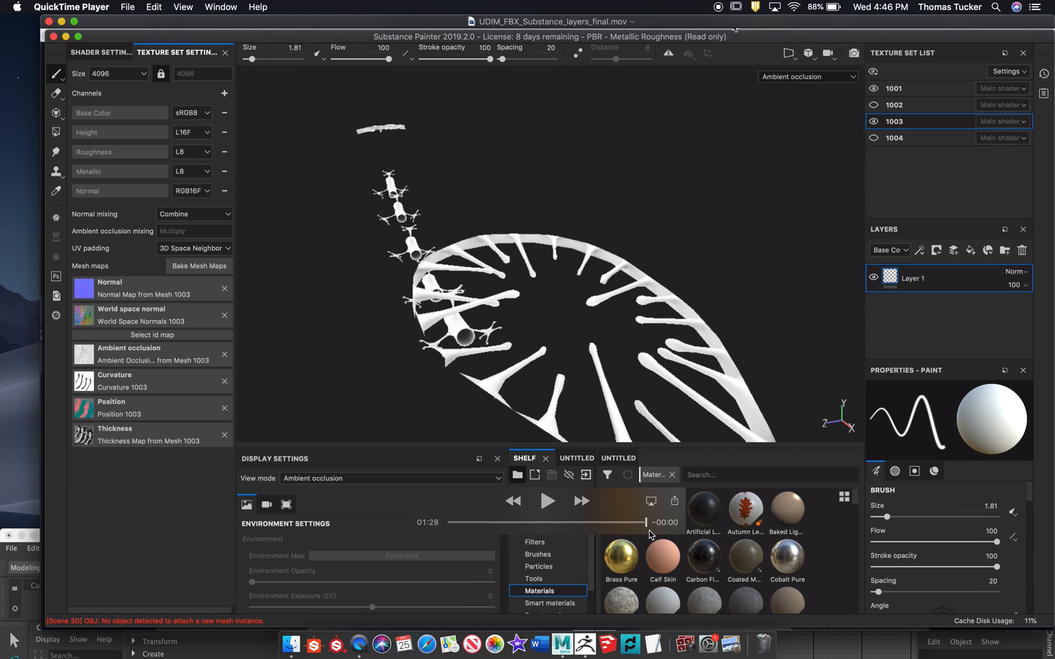